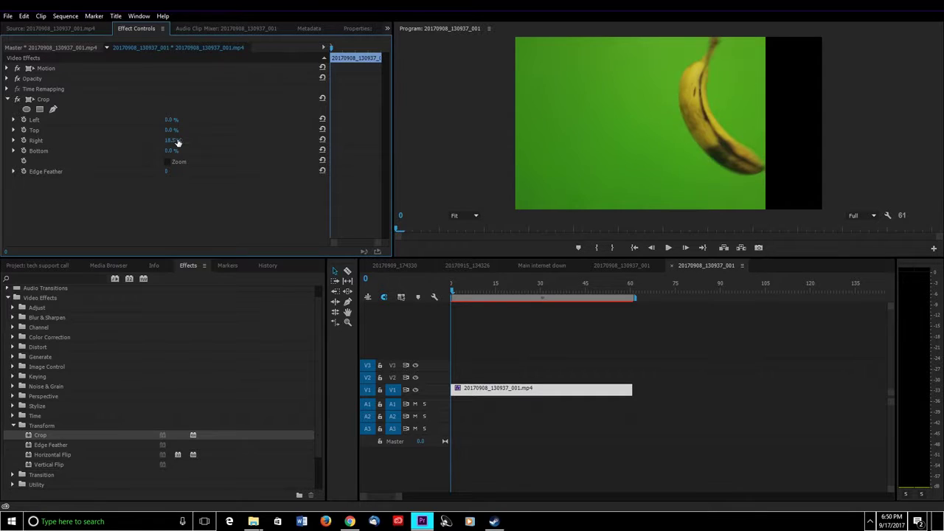
Duplicate the cropped banana clip on V1, pasting the copy just after the original's end.
{"action": "left_click", "coordinate": [594, 356]}
{"action": "left_click_drag", "start_coordinate": [594, 288], "coordinate": [588, 343]}
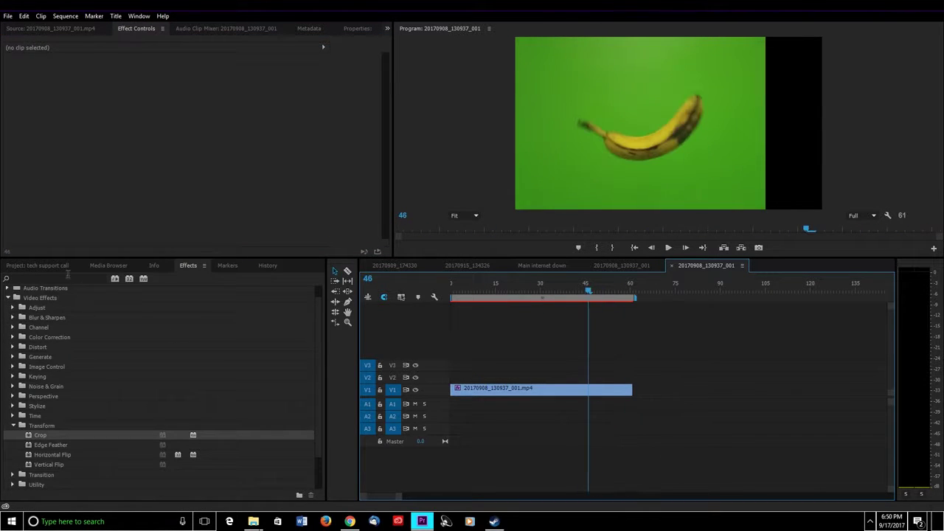
{"action": "key", "text": "shift+1"}
{"action": "left_click", "coordinate": [598, 391]}
{"action": "key", "text": "ctrl+c"}
{"action": "left_click", "coordinate": [644, 290]}
{"action": "key", "text": "ctrl+v"}
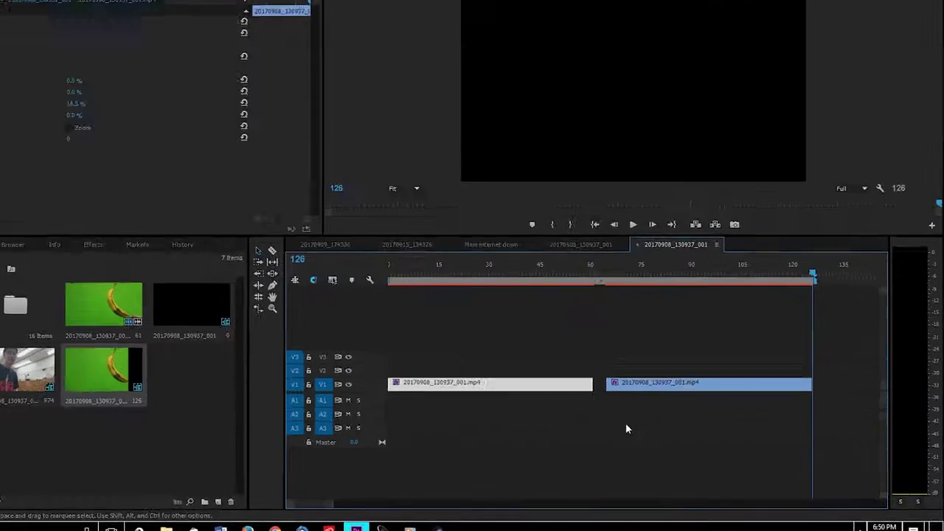
Slide the pasted copy against the end of the original clip and raise the original clip to V2.
{"action": "left_click_drag", "start_coordinate": [669, 390], "coordinate": [656, 390]}
{"action": "left_click_drag", "start_coordinate": [610, 389], "coordinate": [609, 376]}
{"action": "left_click", "coordinate": [350, 449]}
{"action": "left_click", "coordinate": [422, 190]}
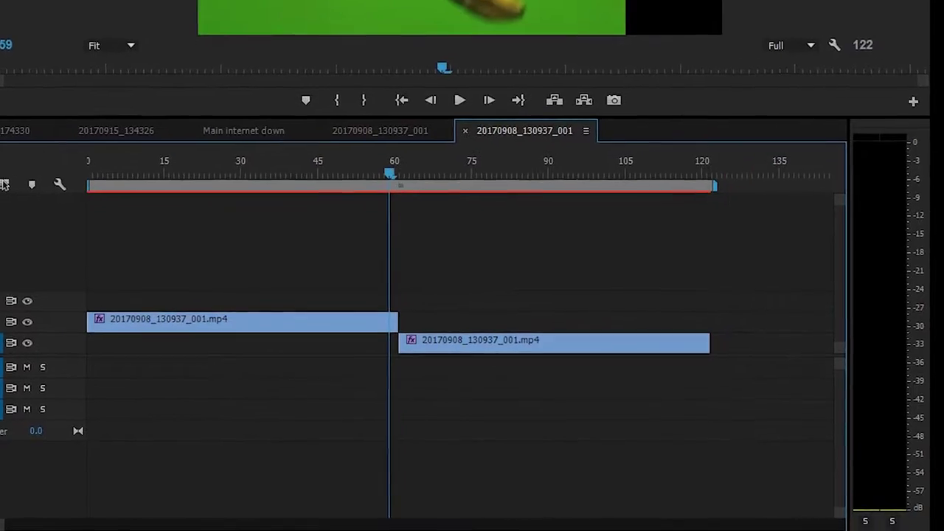
Shift the V1 copy one frame earlier to frame 60, overlapping the end of the V2 clip.
{"action": "key", "text": "equal"}
{"action": "key", "text": "equal"}
{"action": "key", "text": "equal"}
{"action": "left_click_drag", "start_coordinate": [520, 332], "coordinate": [485, 334]}
{"action": "left_click", "coordinate": [482, 96]}
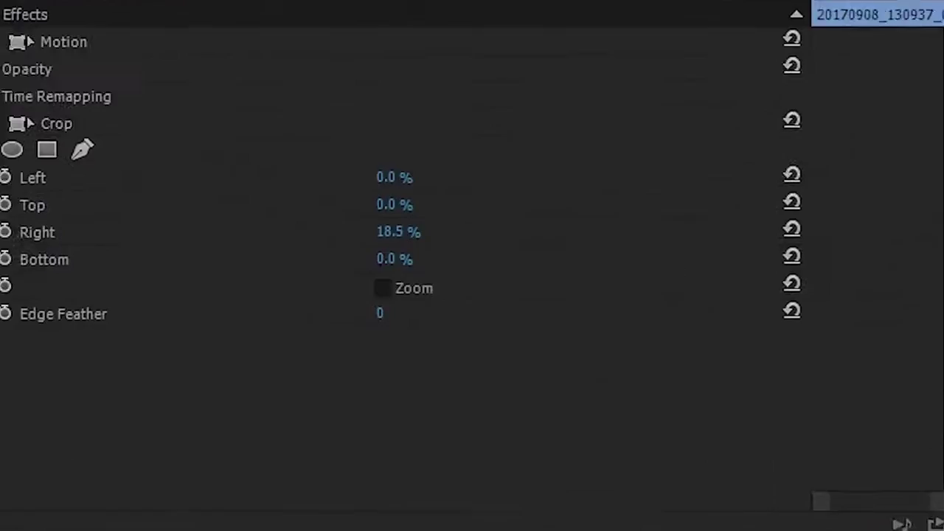
Set the V2 clip's opacity to 30% at frame 60.
{"action": "left_click", "coordinate": [65, 217]}
{"action": "left_click", "coordinate": [73, 161]}
{"action": "left_click", "coordinate": [487, 229]}
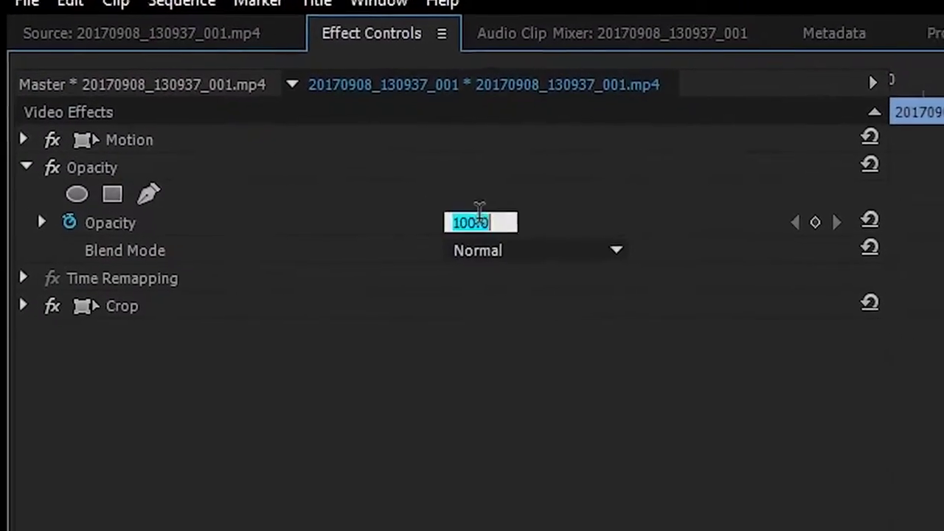
{"action": "type", "text": "80"}
{"action": "key", "text": "Return"}
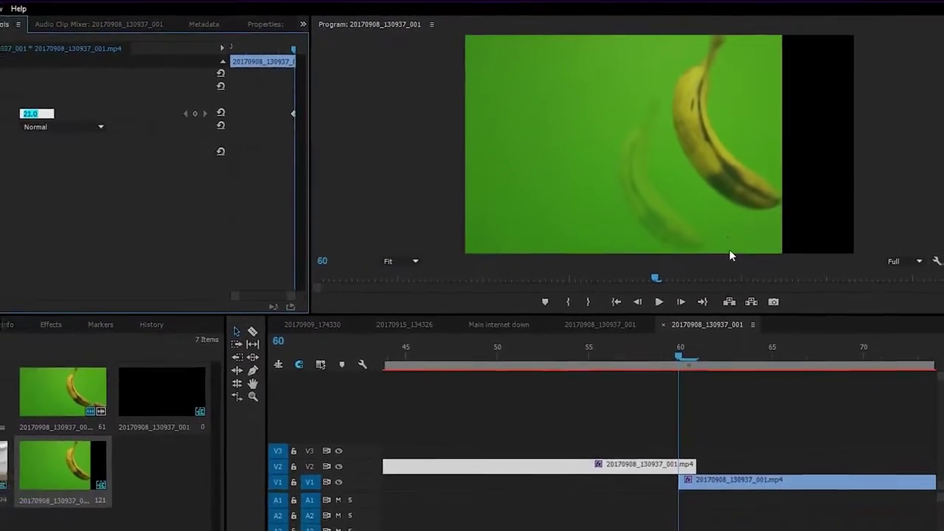
Align the V1 copy with the banana above, moving it to position 441, 524.1 and setting its scale to 87.
{"action": "left_click", "coordinate": [714, 483]}
{"action": "left_click", "coordinate": [32, 77]}
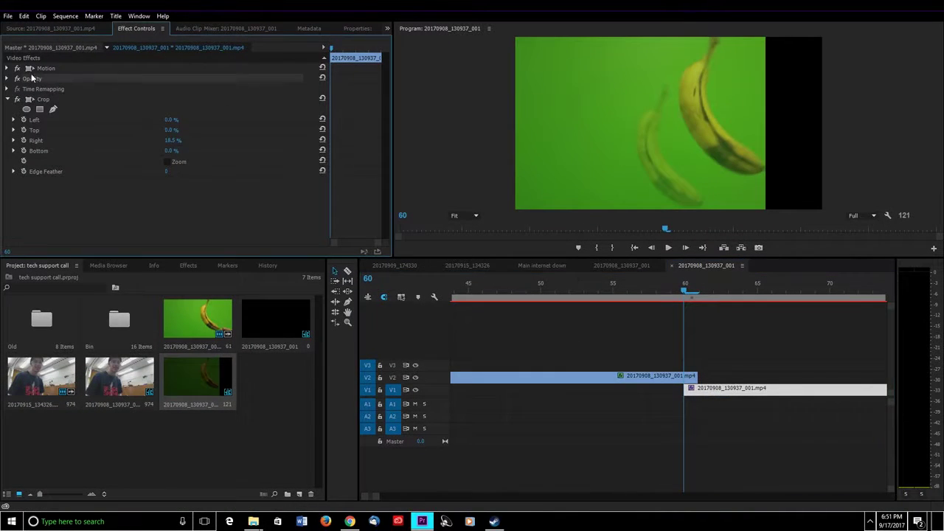
{"action": "left_click", "coordinate": [6, 68]}
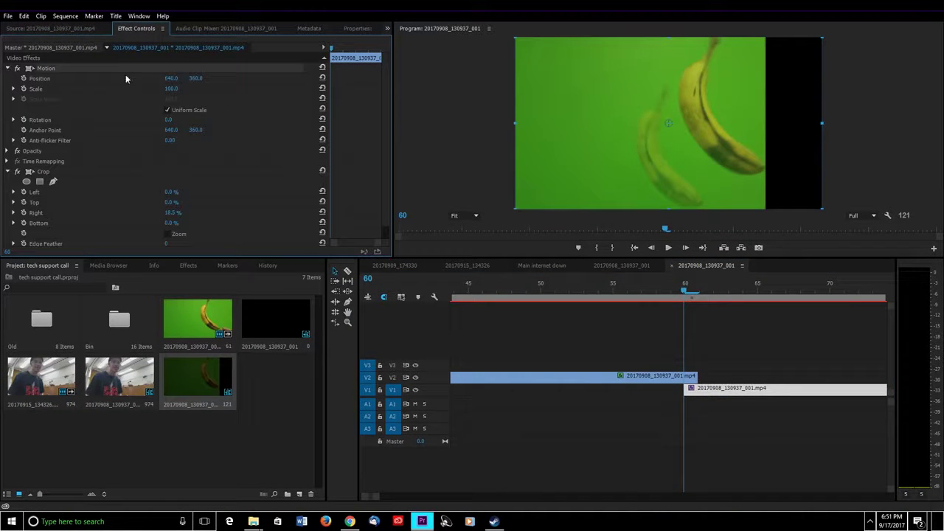
{"action": "left_click", "coordinate": [8, 171]}
{"action": "left_click", "coordinate": [7, 171]}
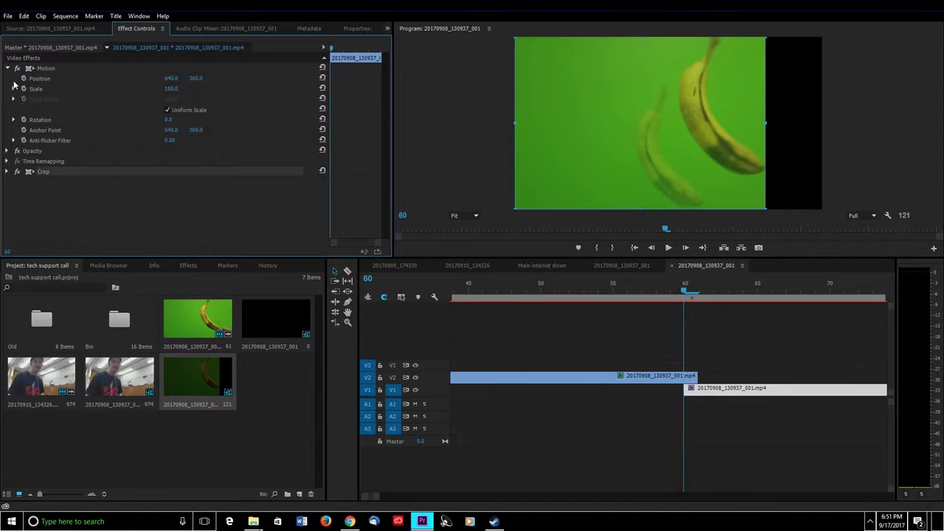
{"action": "left_click", "coordinate": [30, 68]}
{"action": "left_click_drag", "start_coordinate": [702, 121], "coordinate": [658, 149]}
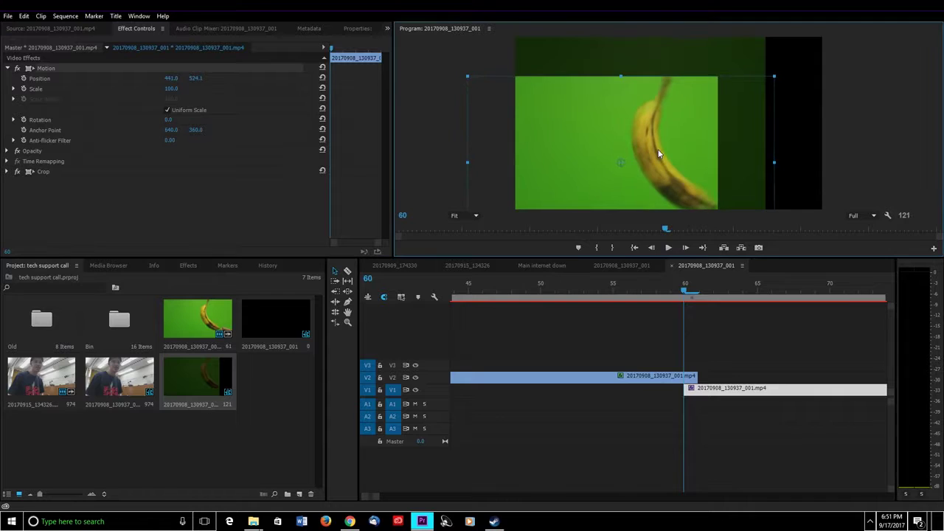
{"action": "left_click", "coordinate": [180, 89]}
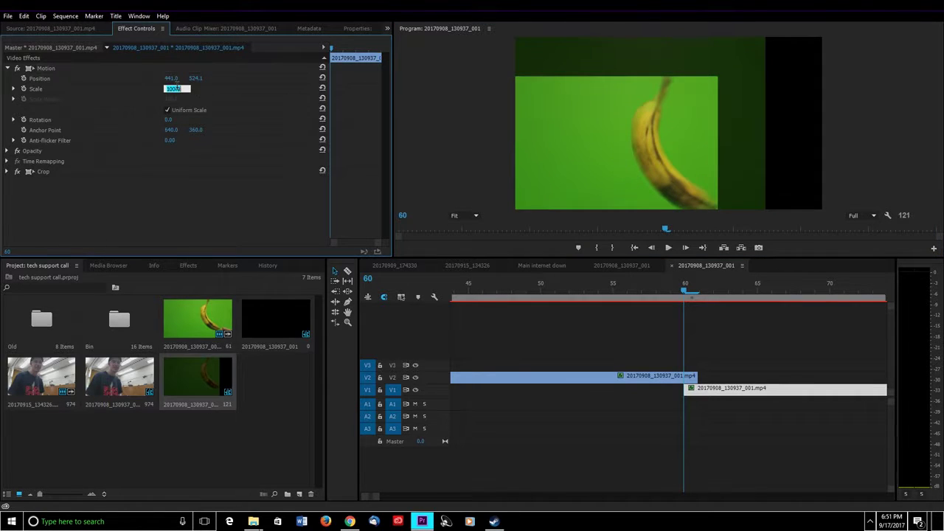
{"action": "scroll", "coordinate": [179, 87], "scroll_direction": "down", "scroll_amount": 12}
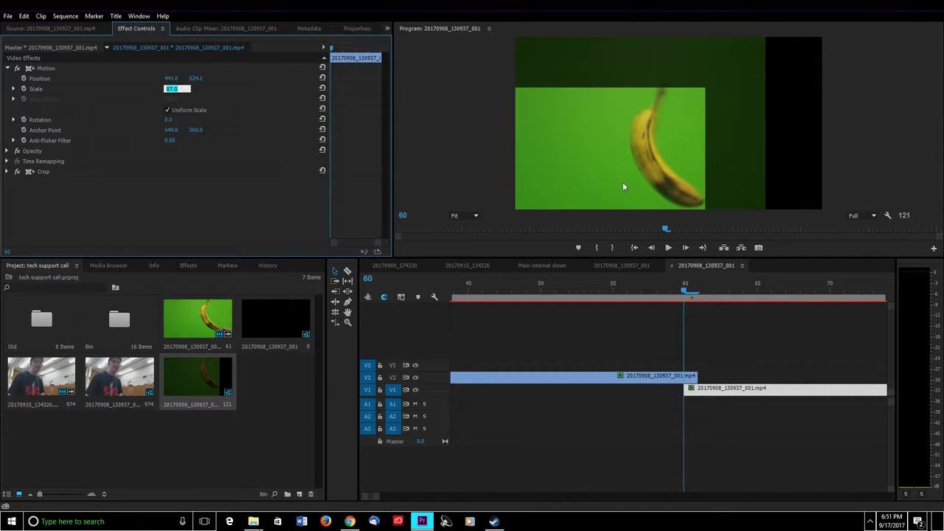
Turn on position and scale keyframing for the V1 clip at its first frame, frame 60.
{"action": "left_click", "coordinate": [693, 388]}
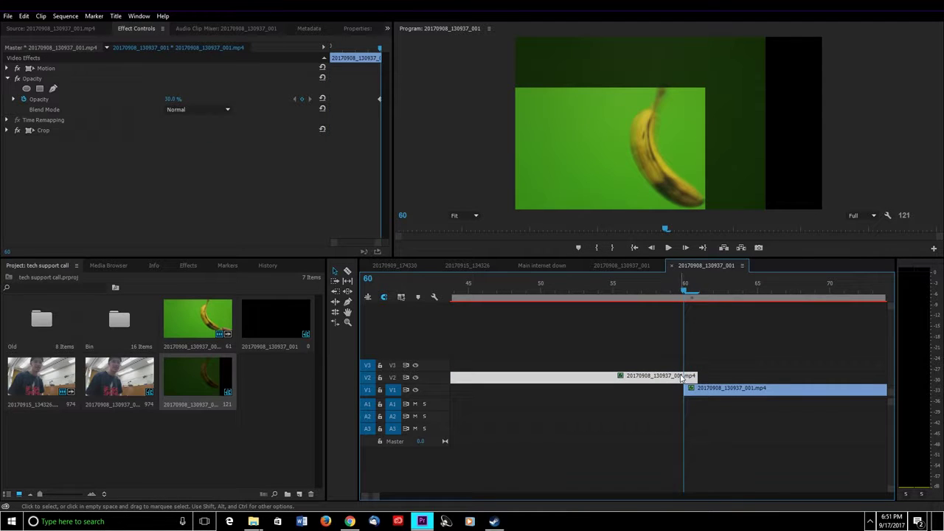
{"action": "key", "text": "Down"}
{"action": "key", "text": "Up"}
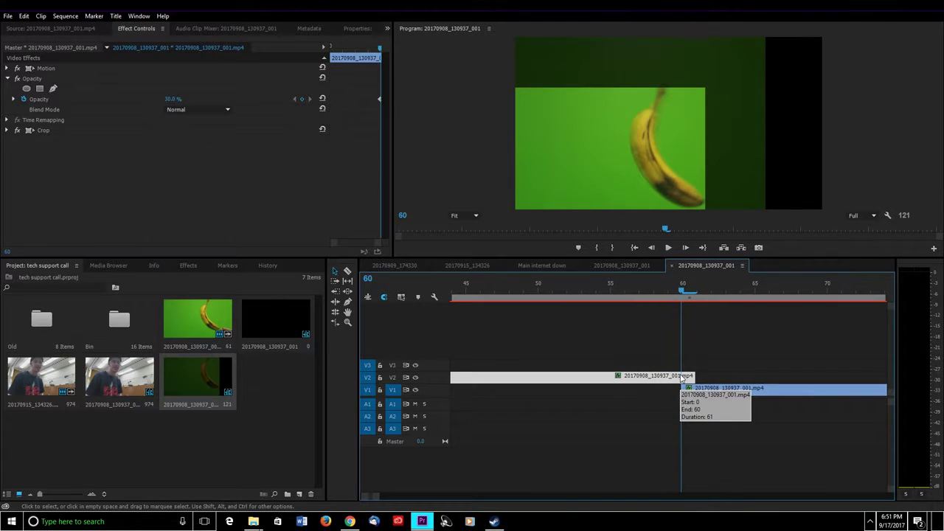
{"action": "left_click", "coordinate": [682, 378]}
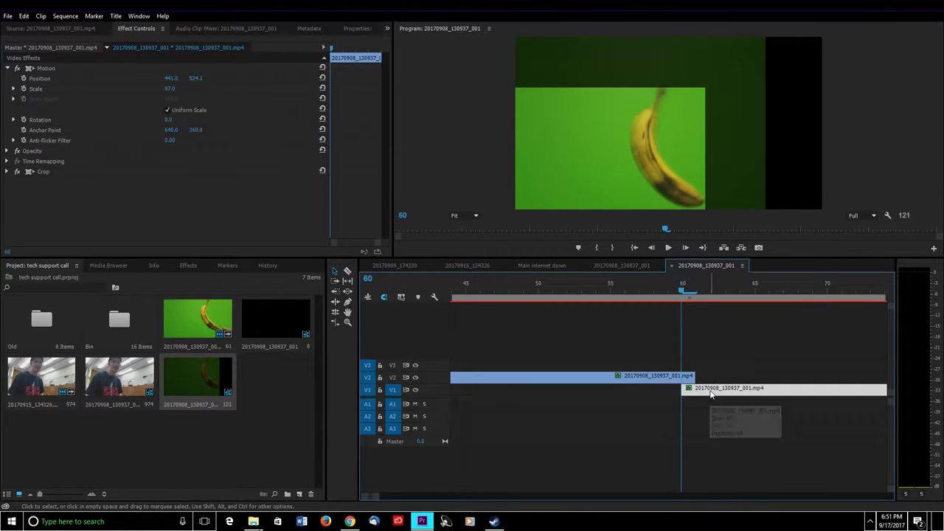
{"action": "key", "text": "End"}
{"action": "key", "text": "Up"}
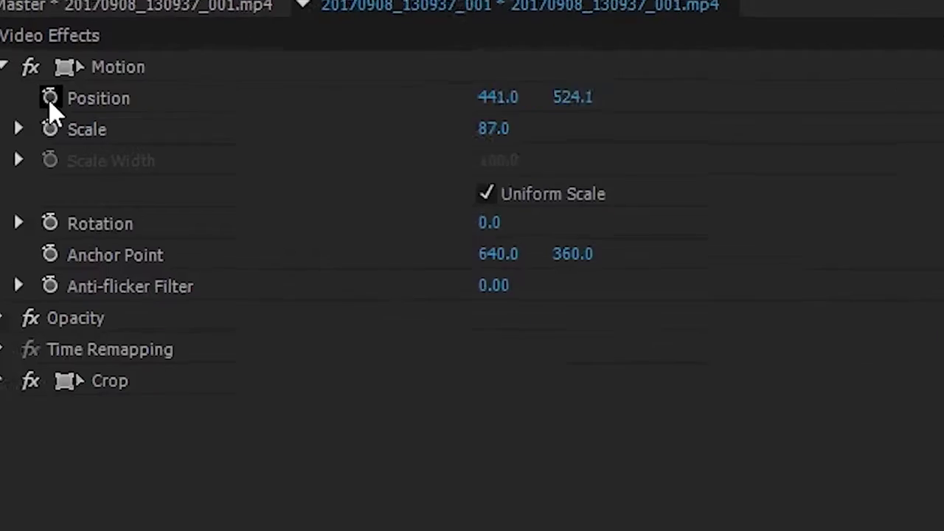
{"action": "left_click", "coordinate": [24, 79]}
{"action": "left_click", "coordinate": [22, 89]}
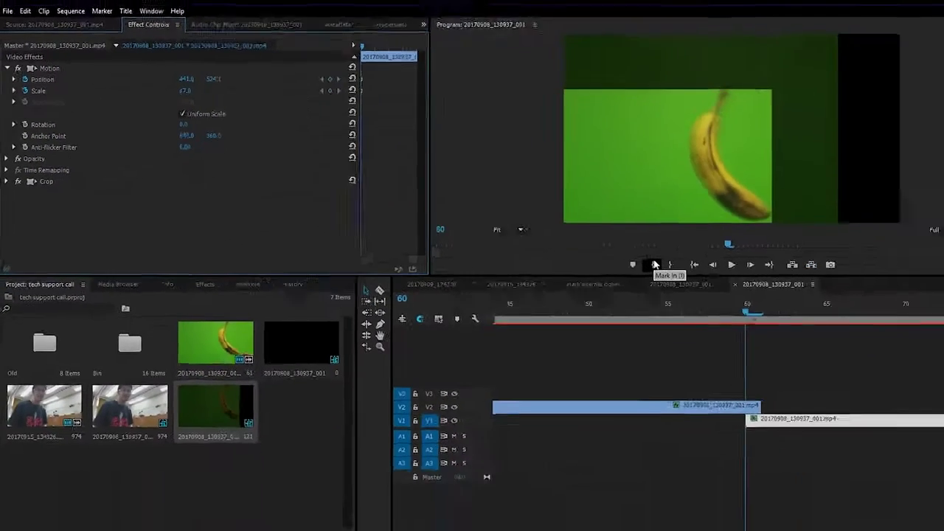
At the V1 clip's last frame, keyframe the position to 640, 360 and the scale to 100.
{"action": "key", "text": "Down"}
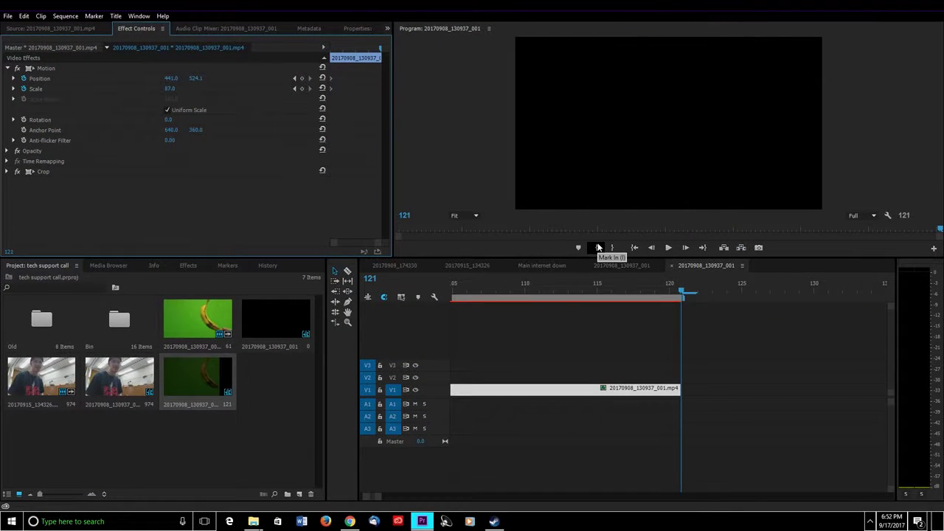
{"action": "key", "text": "Left"}
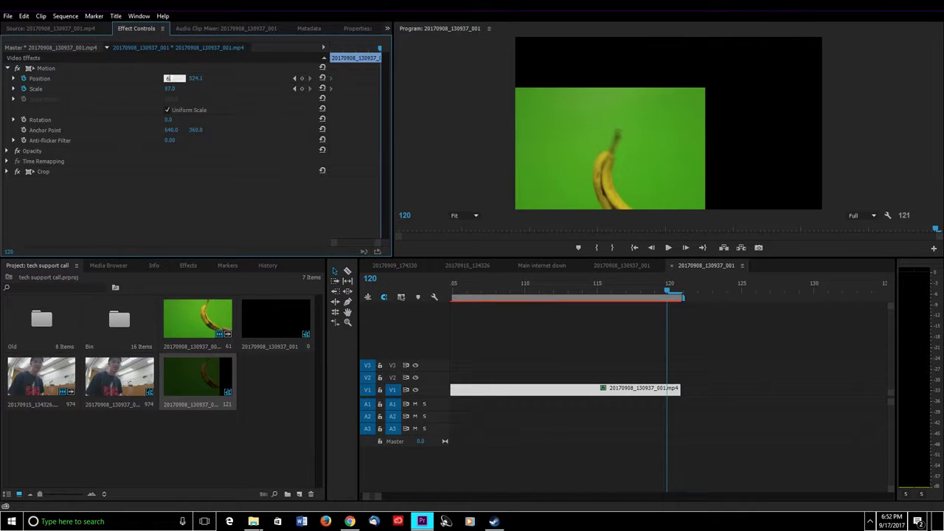
{"action": "left_click", "coordinate": [196, 78]}
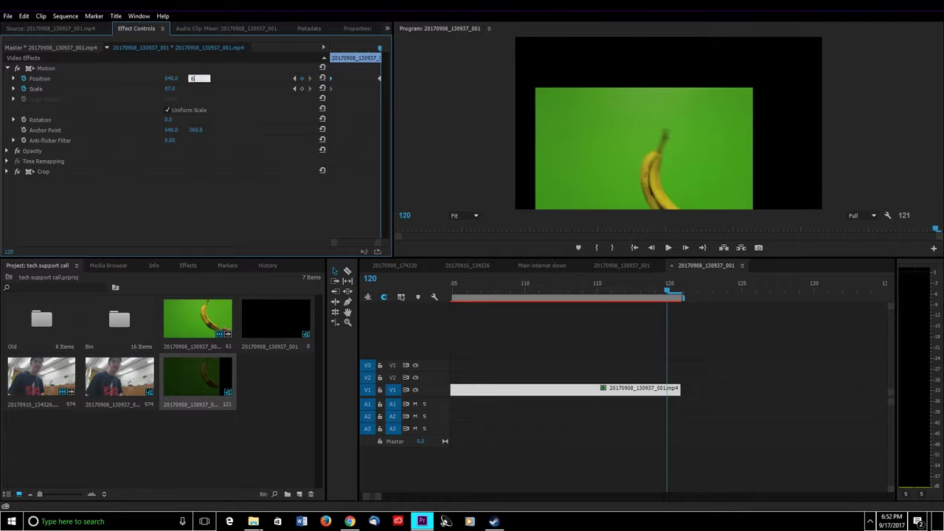
{"action": "type", "text": "360"}
{"action": "left_click", "coordinate": [170, 88]}
{"action": "type", "text": "100"}
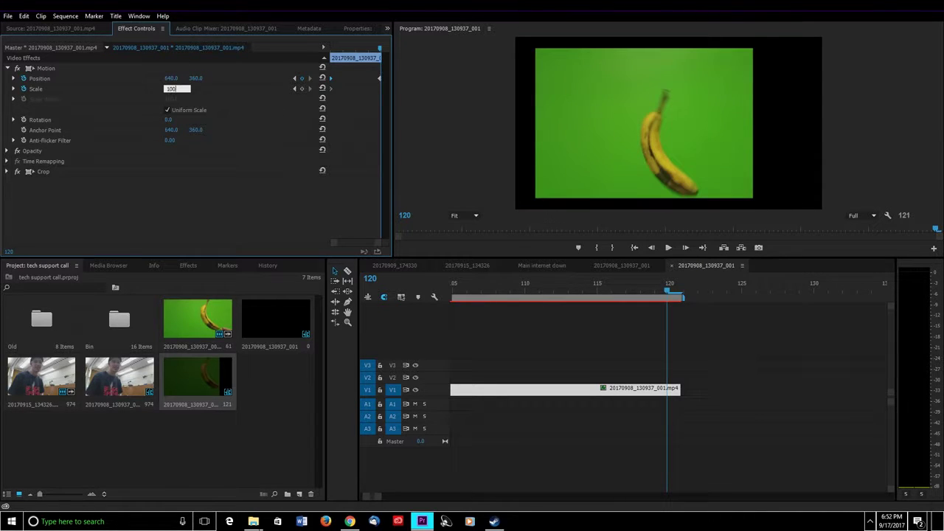
{"action": "key", "text": "Return"}
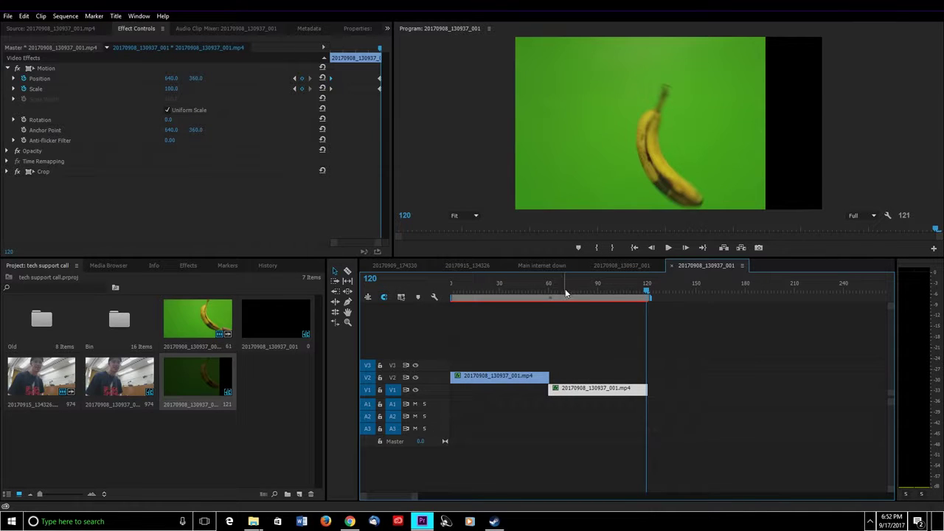
Scrub and play through both clips to check the transition and the motion of the V1 clip.
{"action": "left_click", "coordinate": [518, 375]}
{"action": "left_click", "coordinate": [504, 288]}
{"action": "left_click_drag", "start_coordinate": [520, 291], "coordinate": [578, 339]}
{"action": "left_click", "coordinate": [580, 389]}
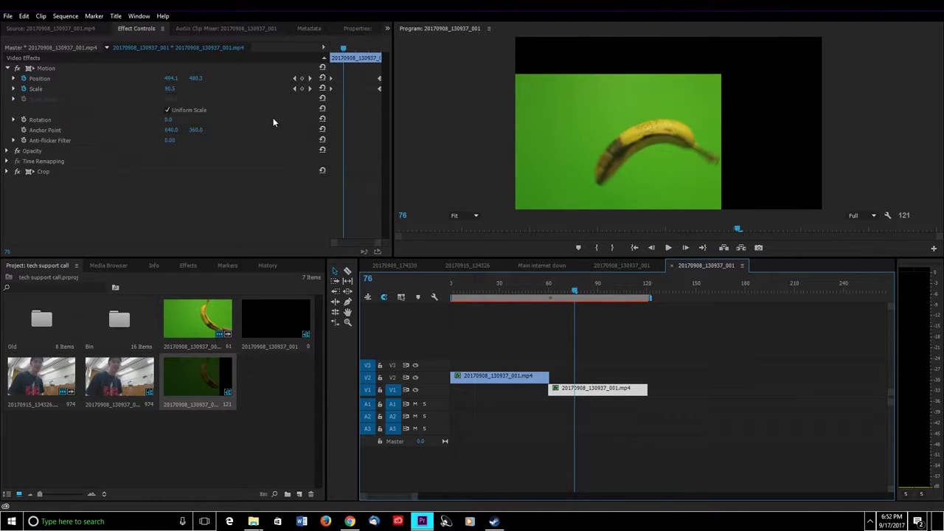
{"action": "key", "text": "space"}
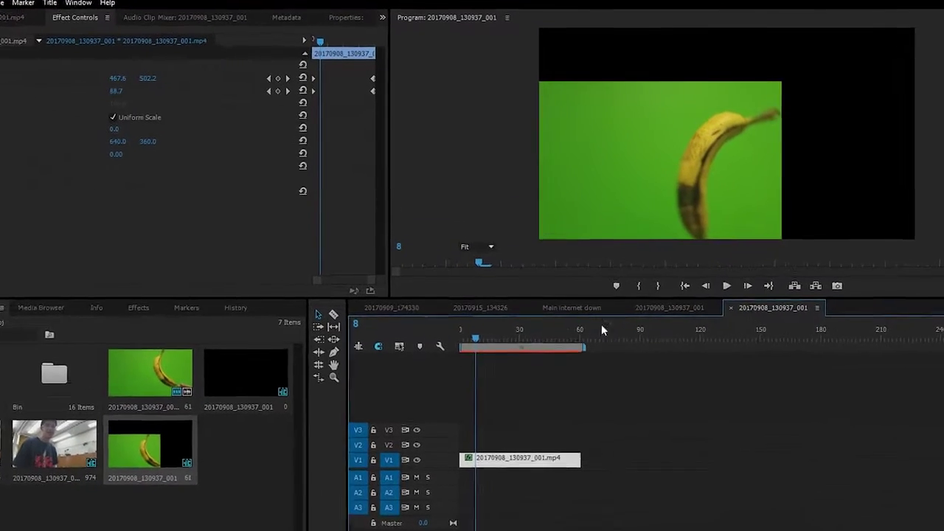
Lower the banana clip's horizontal position at frame 8 to add an intermediate position keyframe.
{"action": "left_click", "coordinate": [113, 78]}
{"action": "key", "text": "Down"}
{"action": "key", "text": "Down"}
{"action": "key", "text": "Down"}
{"action": "key", "text": "Down"}
{"action": "key", "text": "Down"}
{"action": "key", "text": "Down"}
{"action": "key", "text": "Down"}
{"action": "key", "text": "Down"}
{"action": "key", "text": "Down"}
{"action": "key", "text": "Down"}
{"action": "key", "text": "Down"}
{"action": "key", "text": "Down"}
{"action": "key", "text": "Down"}
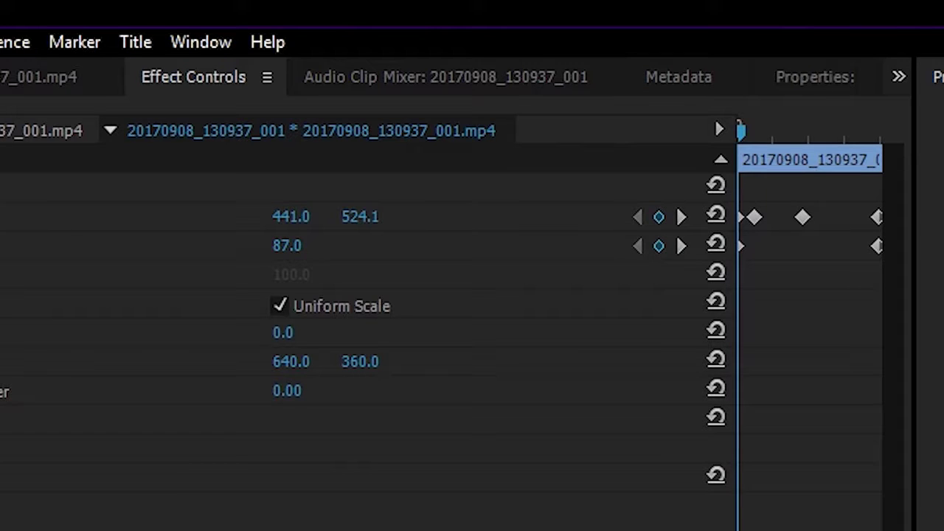
Create a default still title and size a rectangle of about 1305 by 759 to cover the whole frame.
{"action": "left_click", "coordinate": [135, 42]}
{"action": "mouse_move", "coordinate": [196, 108]}
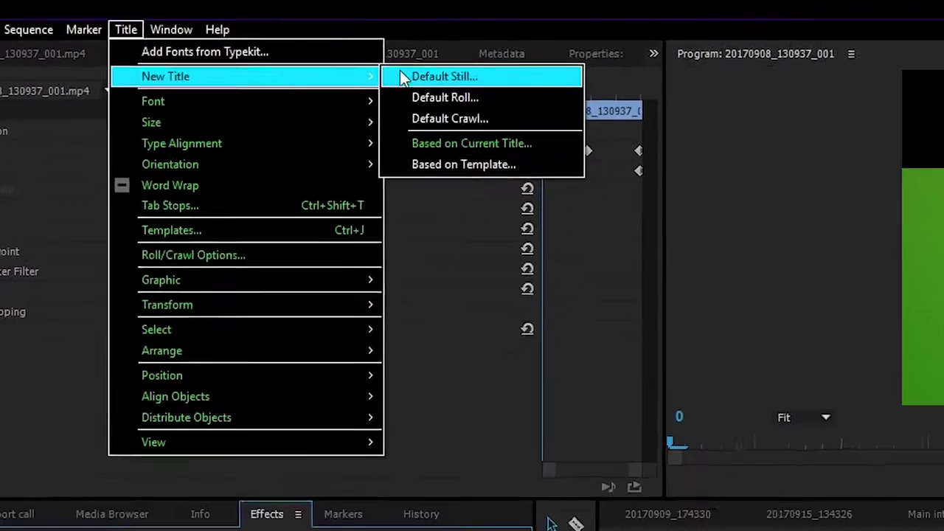
{"action": "left_click", "coordinate": [587, 112]}
{"action": "left_click_drag", "start_coordinate": [360, 313], "coordinate": [363, 307]}
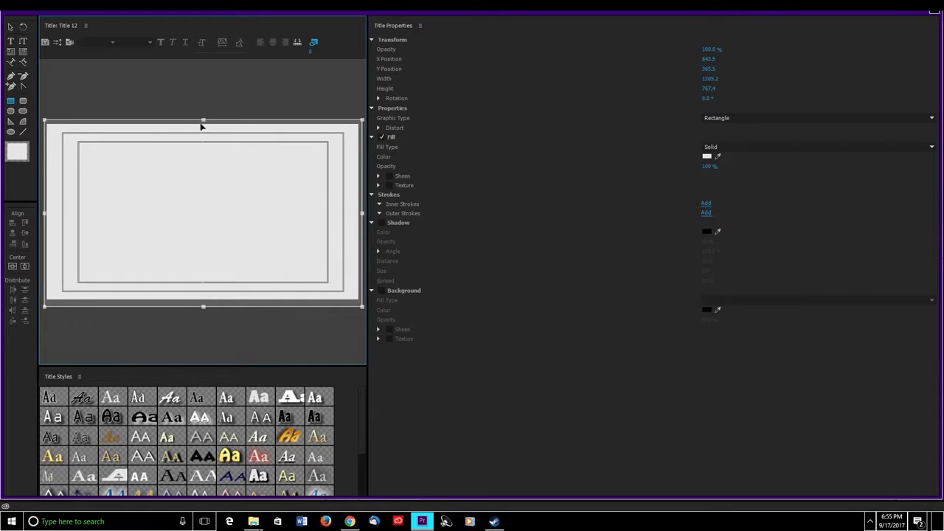
{"action": "mouse_move", "coordinate": [204, 121]}
{"action": "left_mouse_down"}
{"action": "mouse_move", "coordinate": [204, 190]}
{"action": "mouse_move", "coordinate": [203, 122]}
{"action": "left_mouse_up"}
Fill the title's rectangle with sampled green matching the banana footage's background and send it backward.
{"action": "left_click", "coordinate": [718, 156]}
{"action": "left_click", "coordinate": [122, 177]}
{"action": "right_click", "coordinate": [253, 181]}
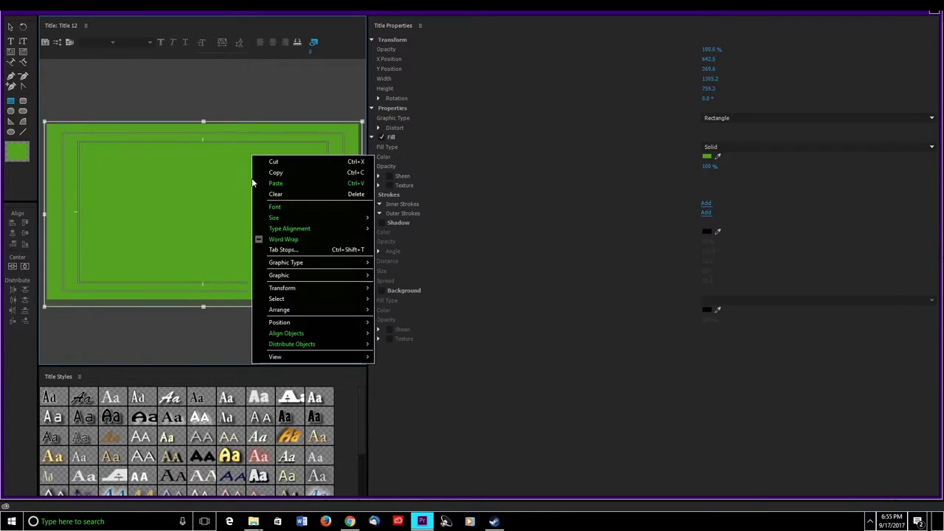
{"action": "mouse_move", "coordinate": [314, 309]}
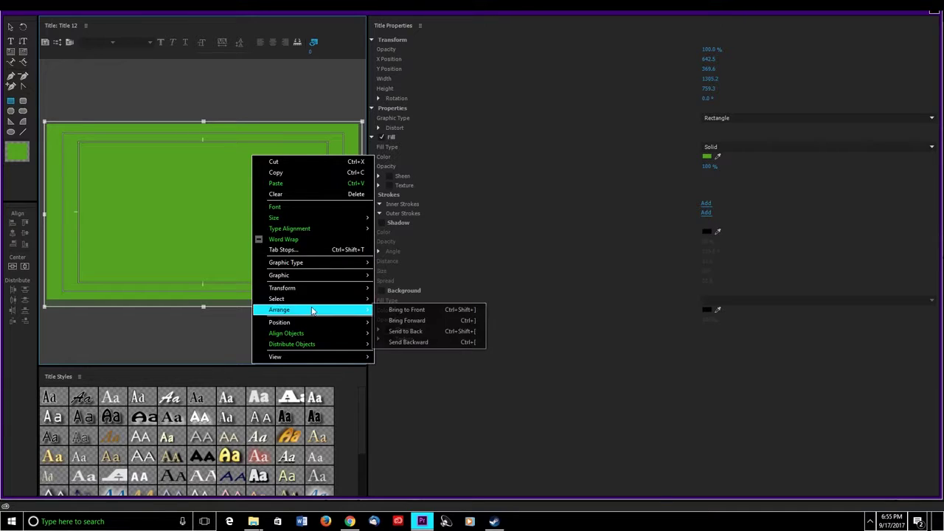
{"action": "left_click", "coordinate": [427, 345]}
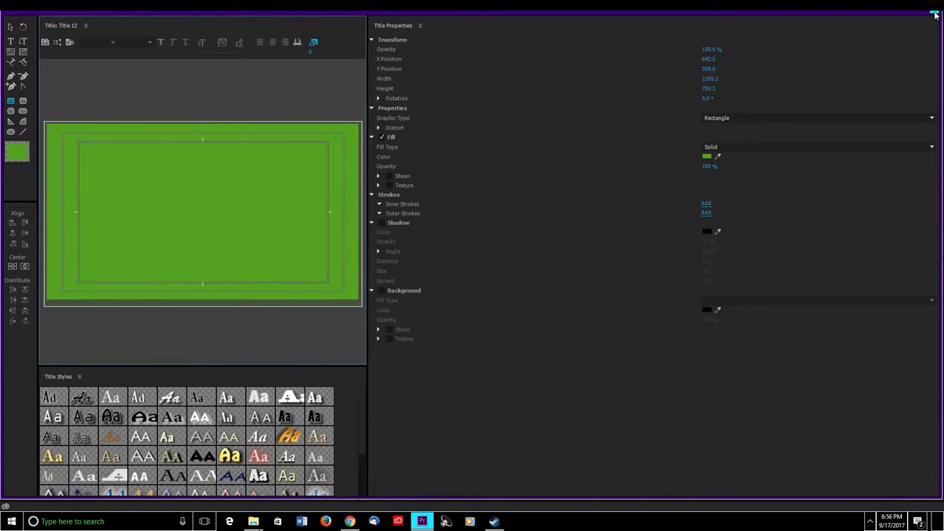
{"action": "left_click", "coordinate": [935, 14]}
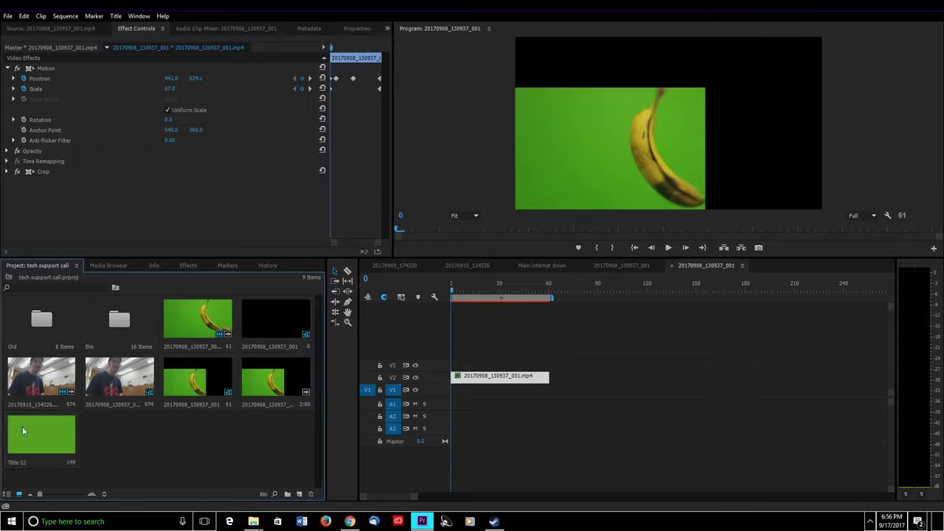
Place the green title on V1 beneath the banana clip, starting at frame 0.
{"action": "left_click_drag", "start_coordinate": [22, 432], "coordinate": [454, 391]}
{"action": "mouse_move", "coordinate": [473, 283]}
{"action": "left_mouse_down"}
{"action": "mouse_move", "coordinate": [515, 283]}
{"action": "mouse_move", "coordinate": [480, 283]}
{"action": "left_mouse_up"}
Apply Ultra Key to the V2 banana clip, sample its green background as key color, and choose the Aggressive setting.
{"action": "left_click", "coordinate": [188, 266]}
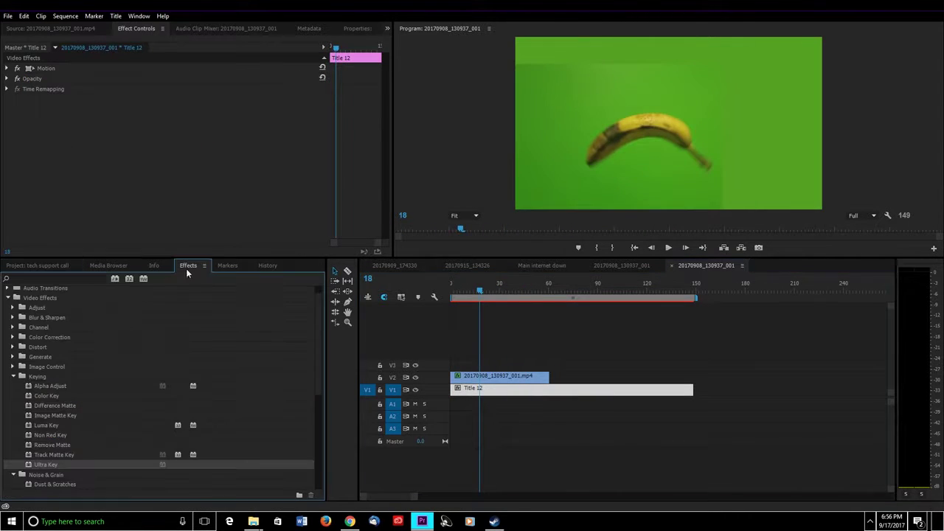
{"action": "left_click", "coordinate": [522, 375]}
{"action": "left_click_drag", "start_coordinate": [64, 458], "coordinate": [492, 380]}
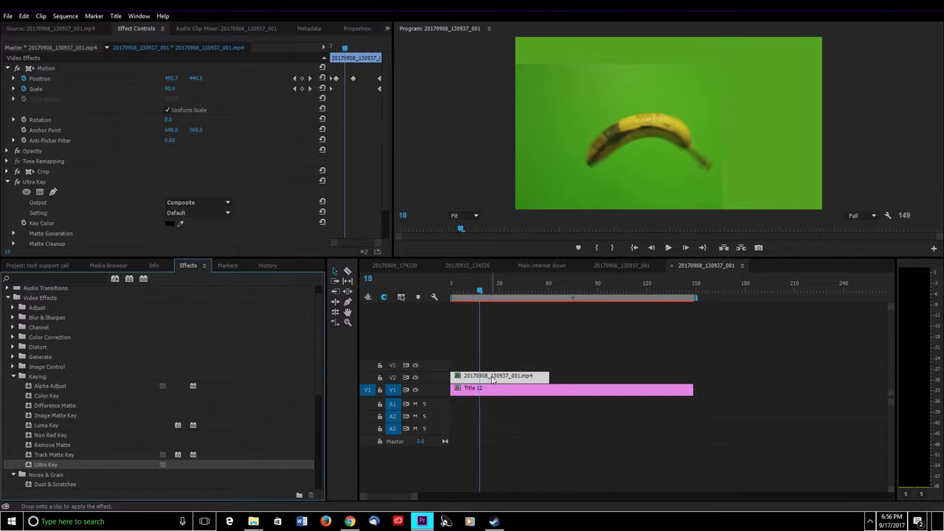
{"action": "left_click", "coordinate": [180, 223]}
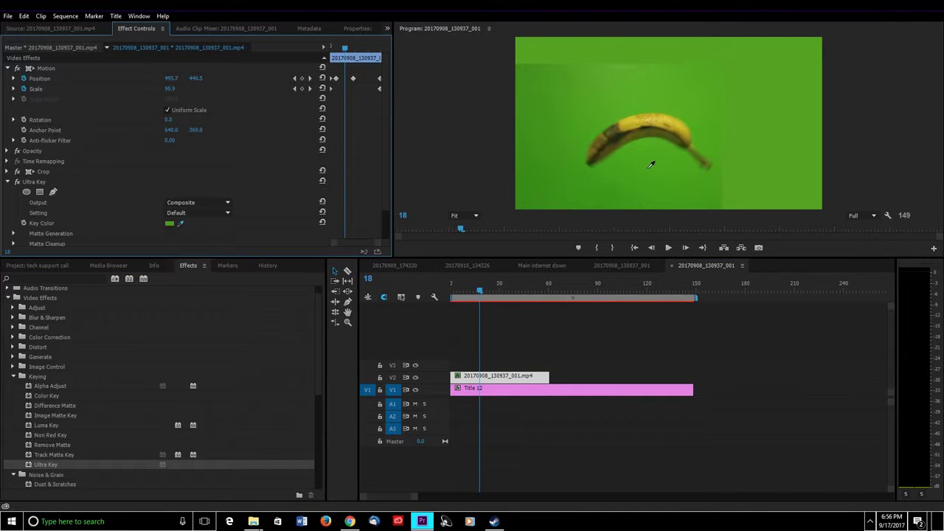
{"action": "left_click", "coordinate": [198, 213]}
{"action": "left_click", "coordinate": [184, 241]}
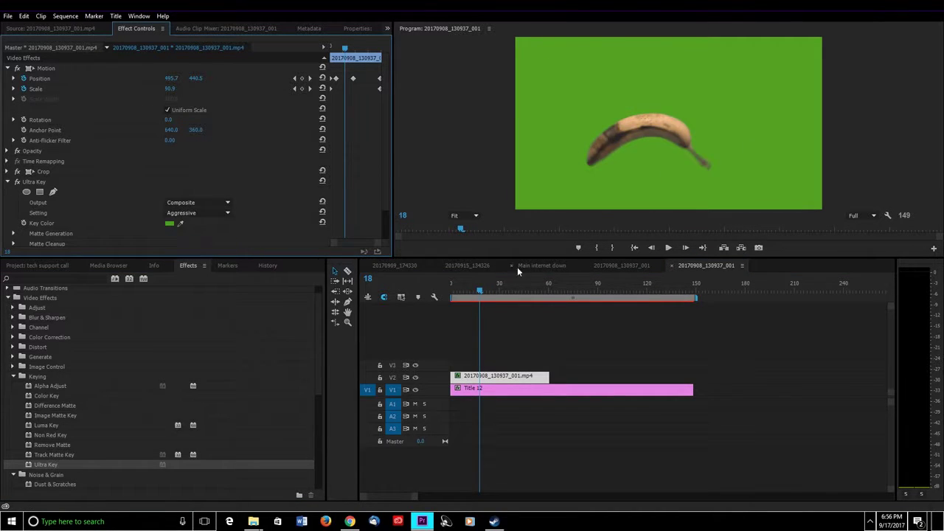
Trim the end of the green title on V1 to match the end of the banana clip above it.
{"action": "left_click", "coordinate": [517, 267]}
{"action": "key", "text": "space"}
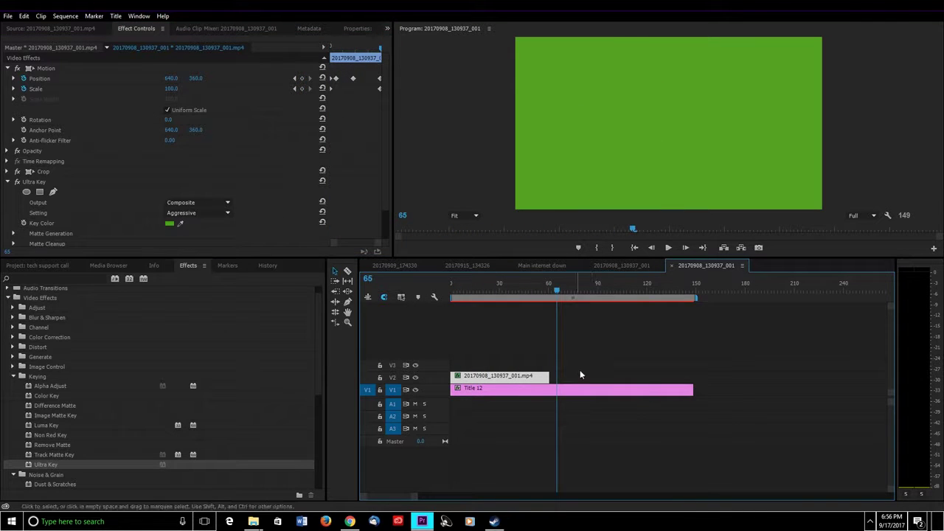
{"action": "left_click_drag", "start_coordinate": [692, 389], "coordinate": [548, 385]}
Try the Relaxed and Default Ultra Key settings on the banana clip and restore the Aggressive setting.
{"action": "left_click_drag", "start_coordinate": [544, 287], "coordinate": [483, 295]}
{"action": "left_click", "coordinate": [222, 214]}
{"action": "left_click", "coordinate": [213, 234]}
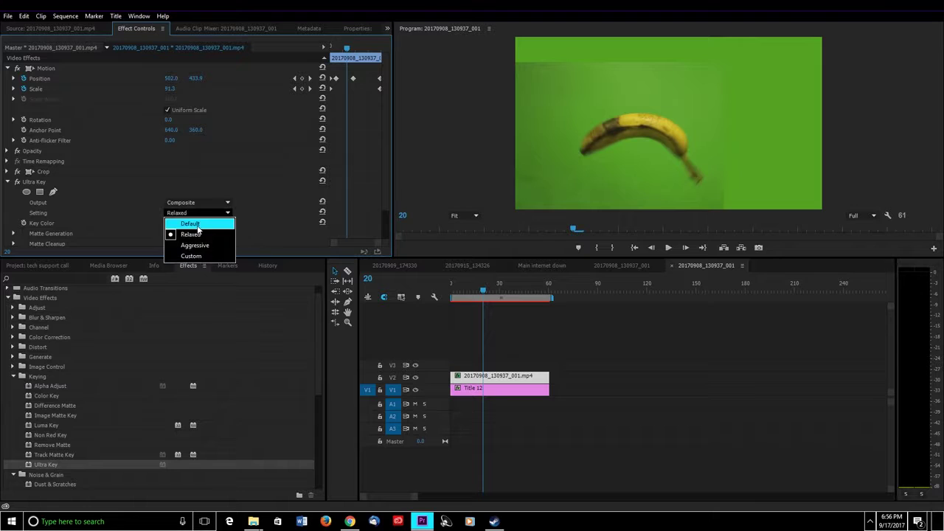
{"action": "left_click", "coordinate": [196, 224]}
{"action": "key", "text": "Home"}
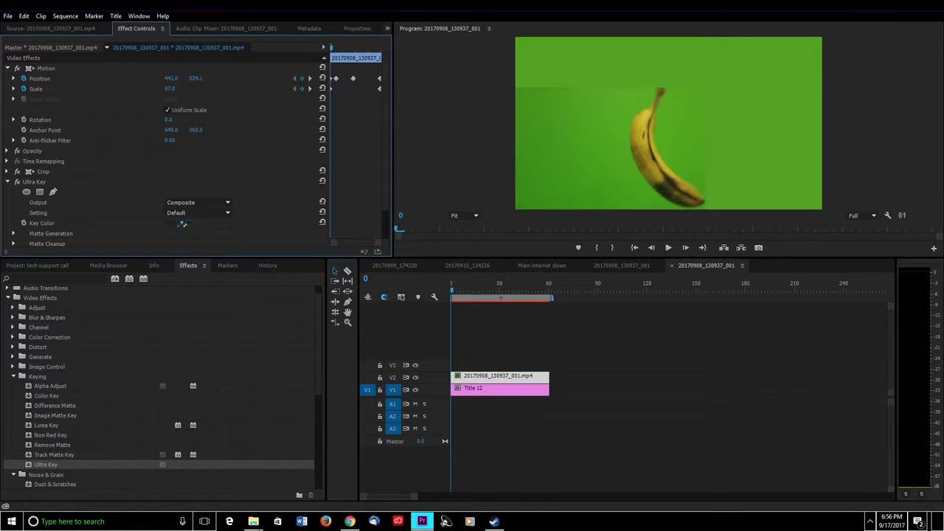
{"action": "left_click", "coordinate": [197, 213]}
{"action": "left_click", "coordinate": [193, 246]}
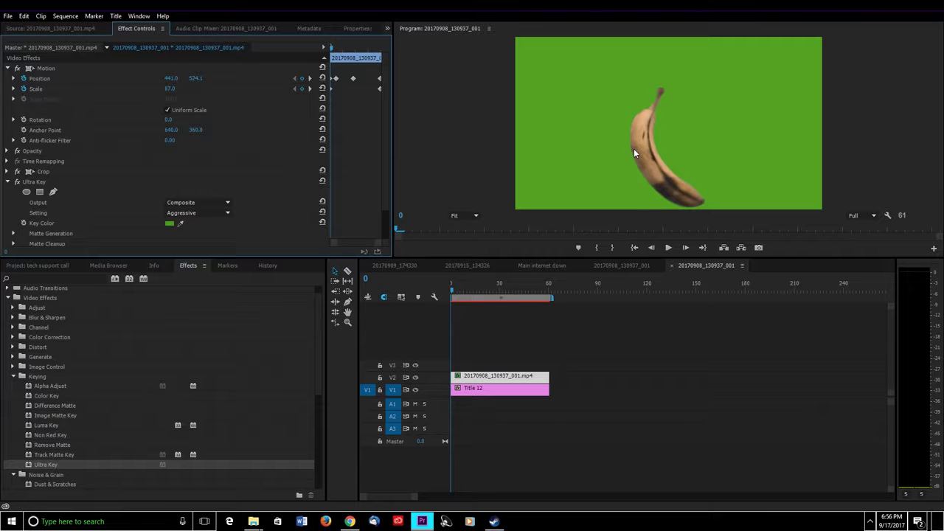
{"action": "left_click", "coordinate": [197, 212]}
{"action": "left_click", "coordinate": [204, 208]}
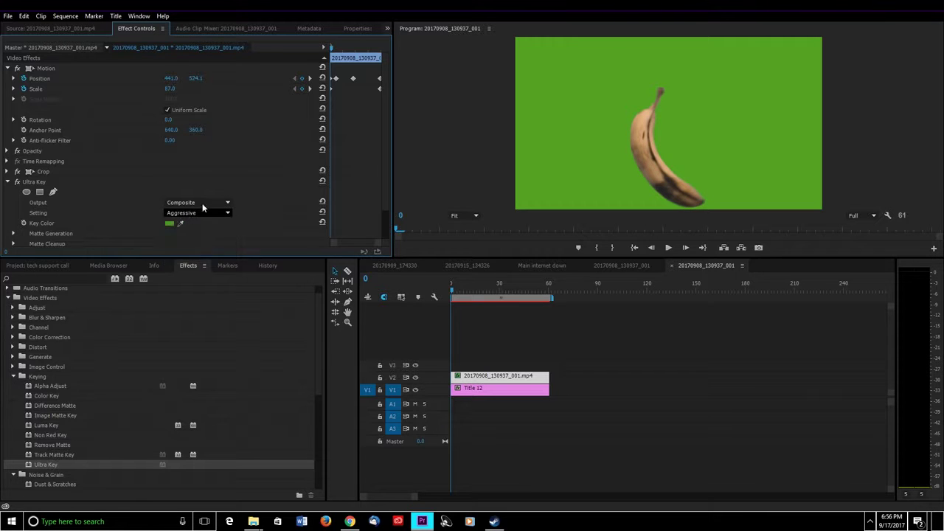
Export the keyed banana sequence as an H.264 video with the output name Bnanananananaa.
{"action": "left_click", "coordinate": [639, 266]}
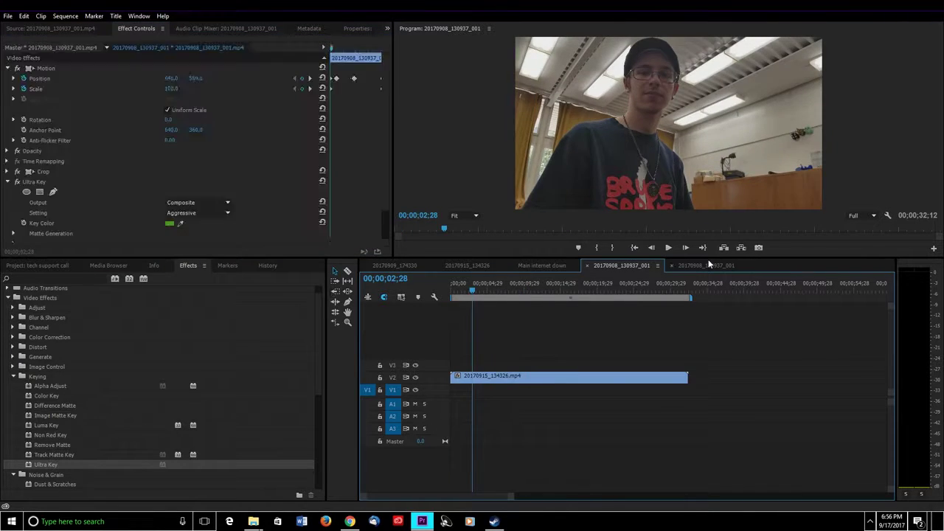
{"action": "left_click", "coordinate": [705, 266]}
{"action": "left_click_drag", "start_coordinate": [475, 290], "coordinate": [519, 297]}
{"action": "key", "text": "ctrl+m"}
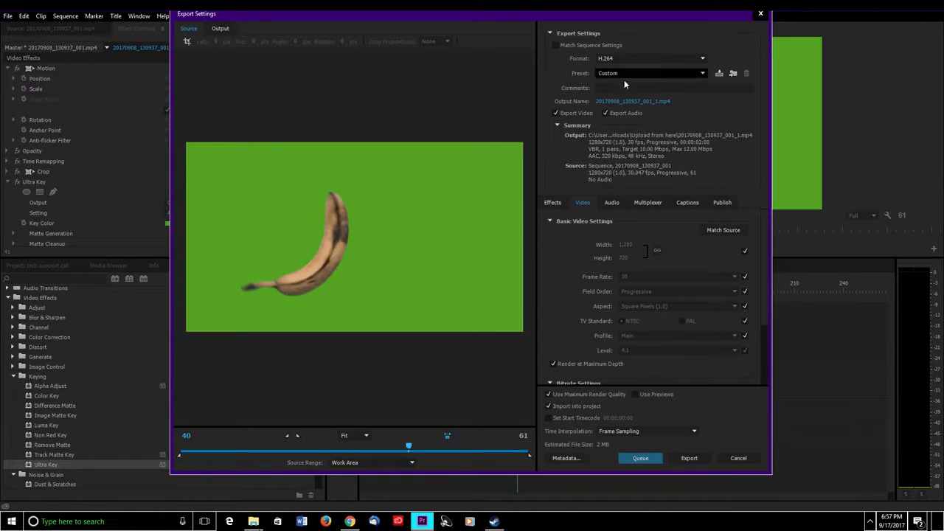
{"action": "left_click", "coordinate": [621, 101]}
{"action": "type", "text": "Bnanananananaa"}
{"action": "key", "text": "Return"}
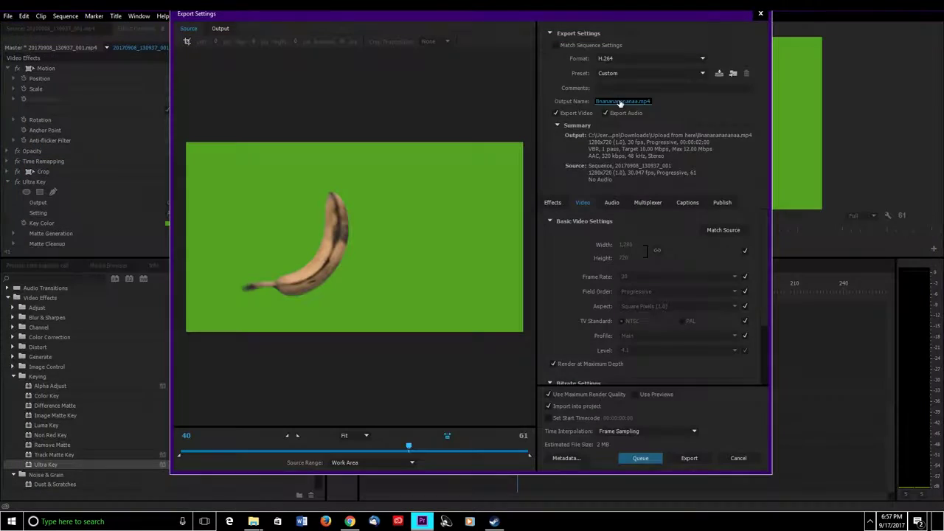
{"action": "left_click", "coordinate": [689, 458]}
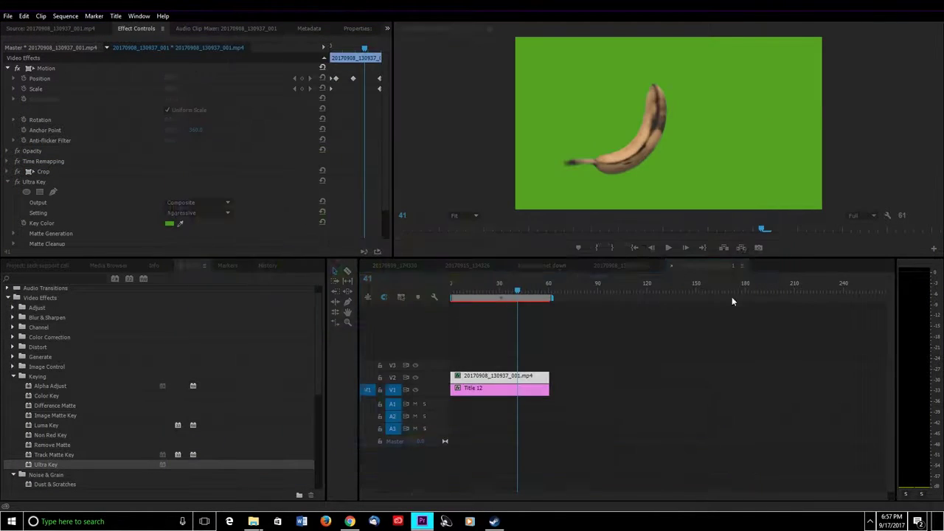
Place the exported Bnanananananaa.mp4 on V3 above the 20170915_134326.mp4 footage at about 10 seconds and delete its audio clip.
{"action": "left_click", "coordinate": [592, 269]}
{"action": "left_click", "coordinate": [36, 267]}
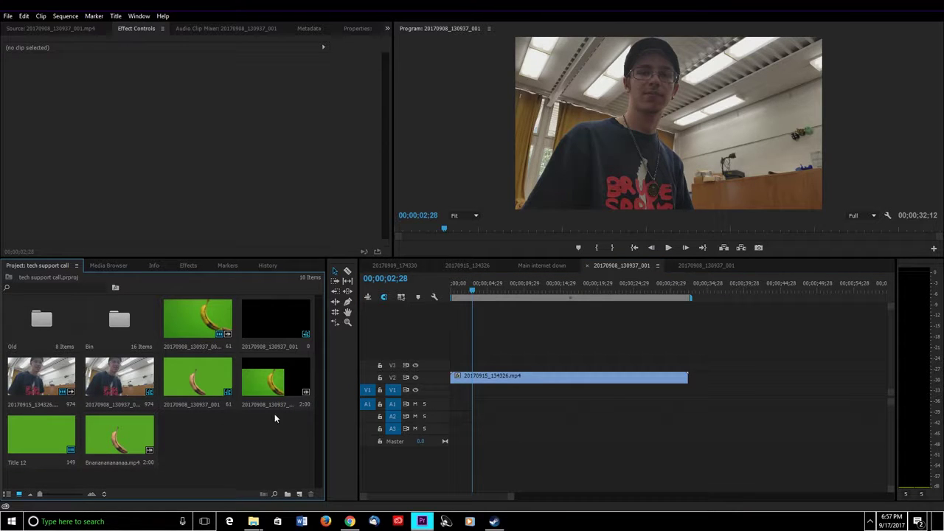
{"action": "key", "text": "ctrl+m"}
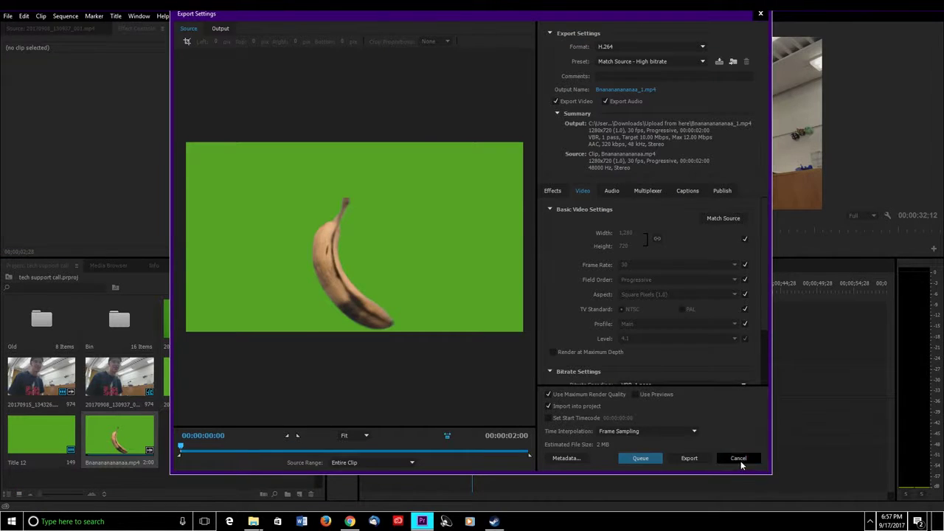
{"action": "left_click", "coordinate": [738, 458]}
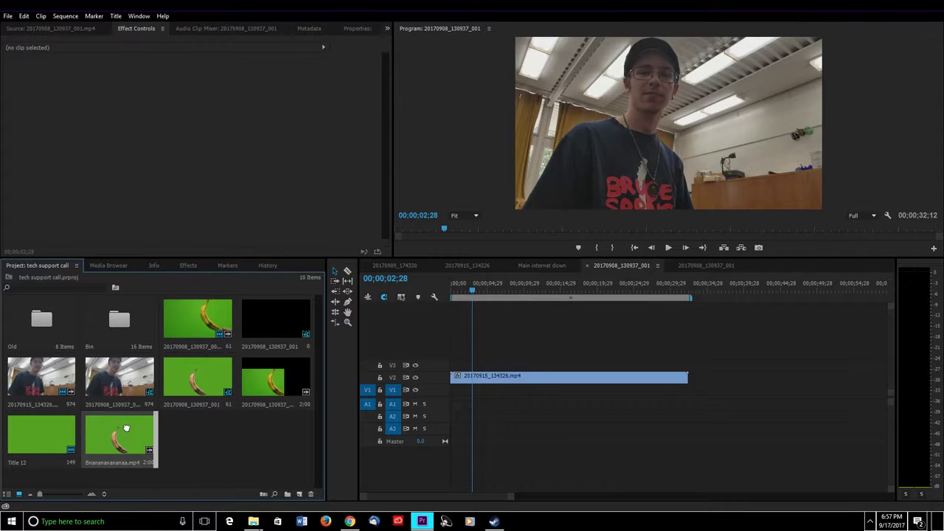
{"action": "left_click_drag", "start_coordinate": [126, 428], "coordinate": [530, 364]}
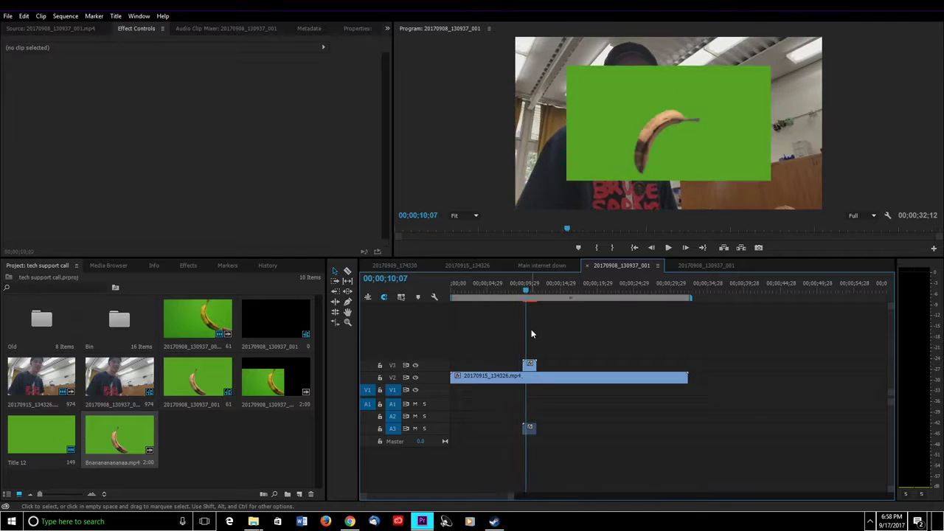
{"action": "left_click", "coordinate": [530, 428]}
{"action": "key", "text": "Delete"}
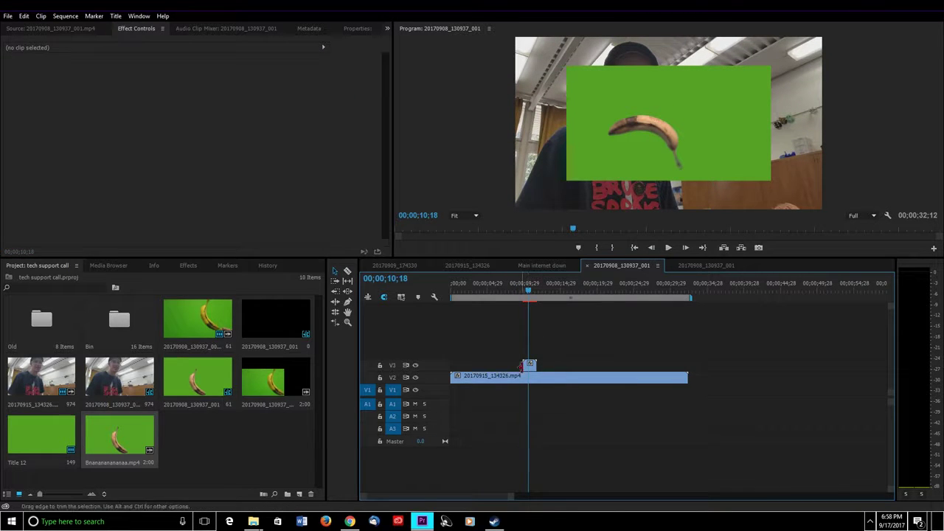
Apply Ultra Key to the V3 banana clip, sample its green background as key color, and choose the Relaxed setting.
{"action": "left_click", "coordinate": [528, 364]}
{"action": "left_click", "coordinate": [188, 266]}
{"action": "left_click_drag", "start_coordinate": [198, 458], "coordinate": [530, 365]}
{"action": "left_click", "coordinate": [181, 140]}
{"action": "left_click", "coordinate": [587, 121]}
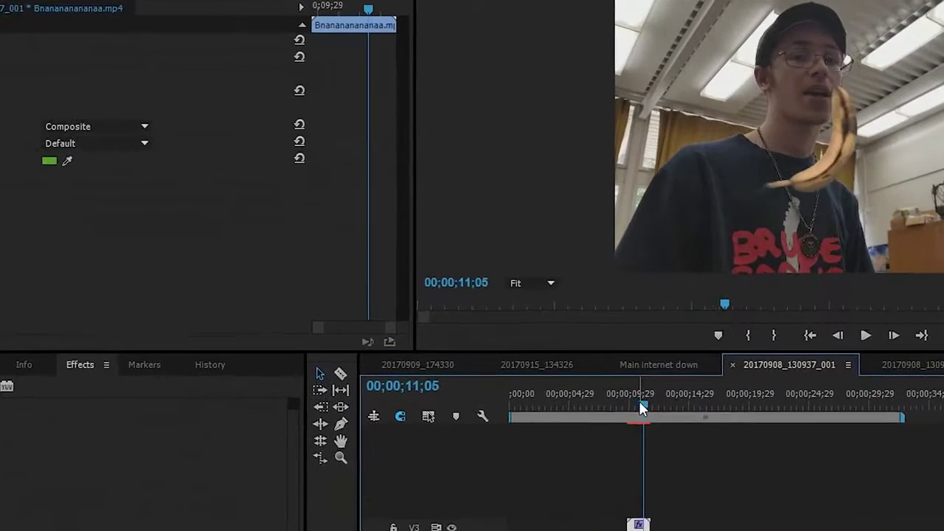
{"action": "left_click", "coordinate": [147, 135]}
{"action": "left_click", "coordinate": [167, 160]}
{"action": "key", "text": "space"}
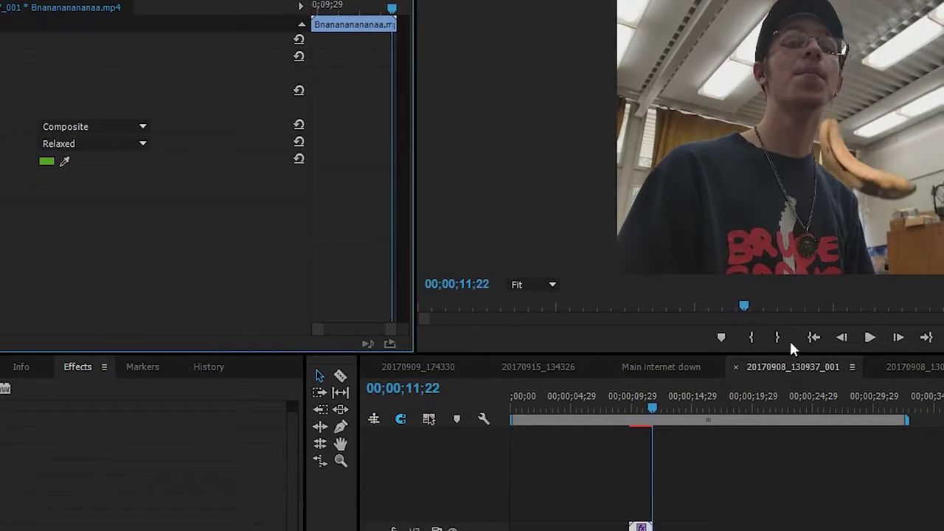
{"action": "left_click", "coordinate": [632, 406]}
{"action": "key", "text": "space"}
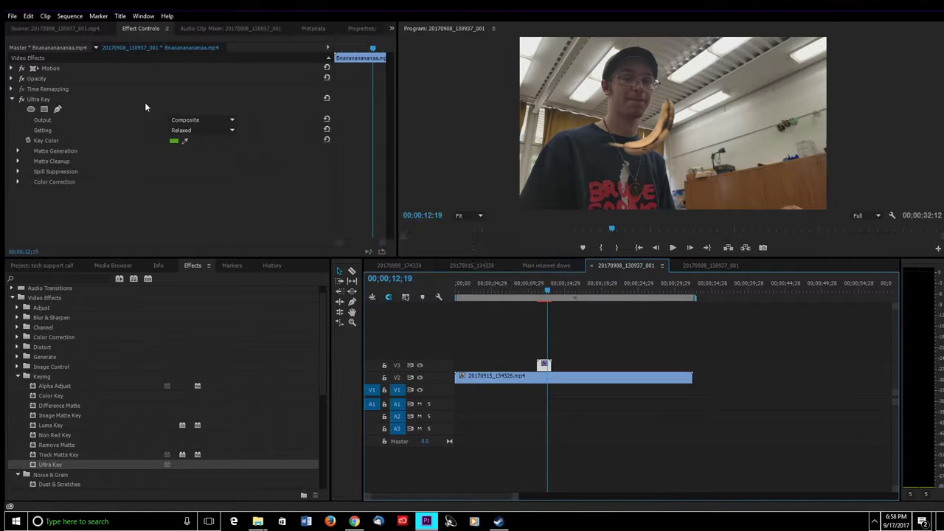
Move the banana overlay beside the person's head, to position about 1516.9, 389.2, and reduce its scale to 82.
{"action": "left_click", "coordinate": [35, 68]}
{"action": "left_click_drag", "start_coordinate": [643, 118], "coordinate": [731, 94]}
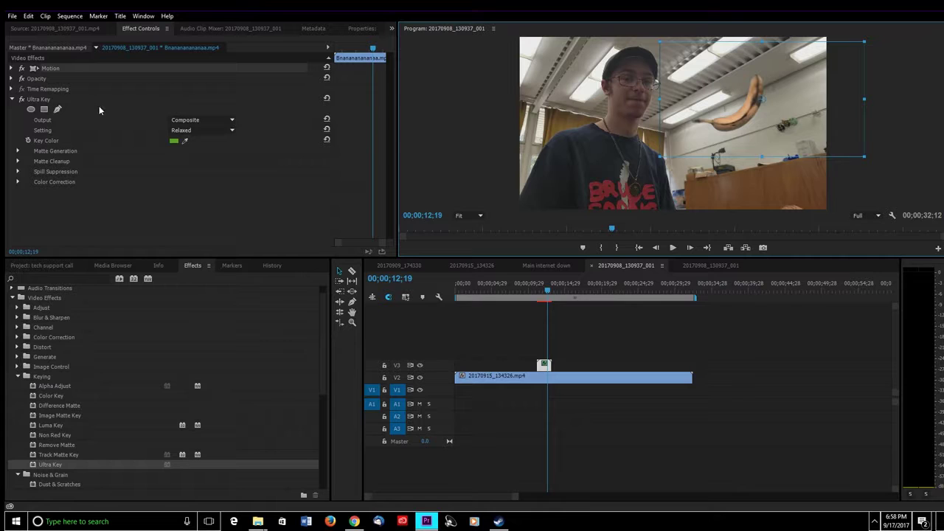
{"action": "left_click", "coordinate": [11, 68]}
{"action": "left_click_drag", "start_coordinate": [176, 88], "coordinate": [163, 89]}
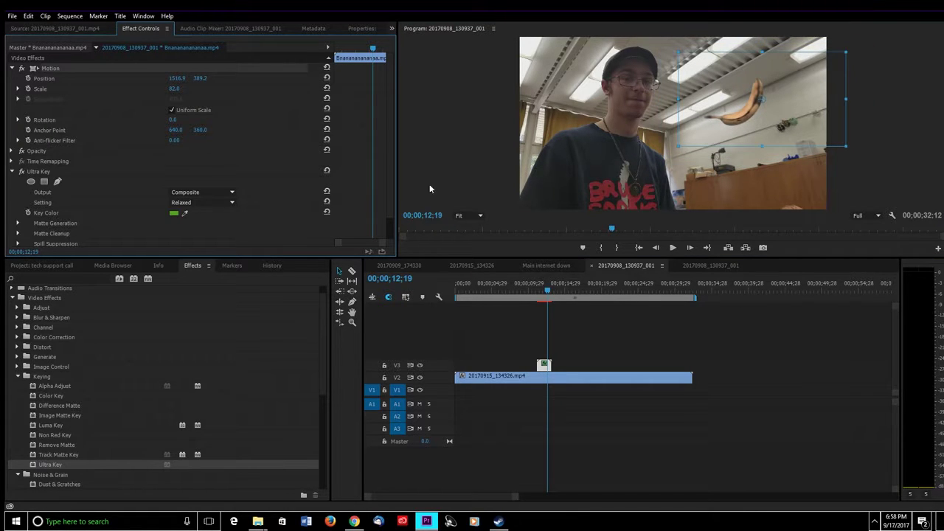
Play back the banana overlay and examine the end of its clip frame by frame, up to 00;00;13;04.
{"action": "mouse_move", "coordinate": [548, 289]}
{"action": "left_mouse_down"}
{"action": "mouse_move", "coordinate": [536, 290]}
{"action": "mouse_move", "coordinate": [546, 291]}
{"action": "left_mouse_up"}
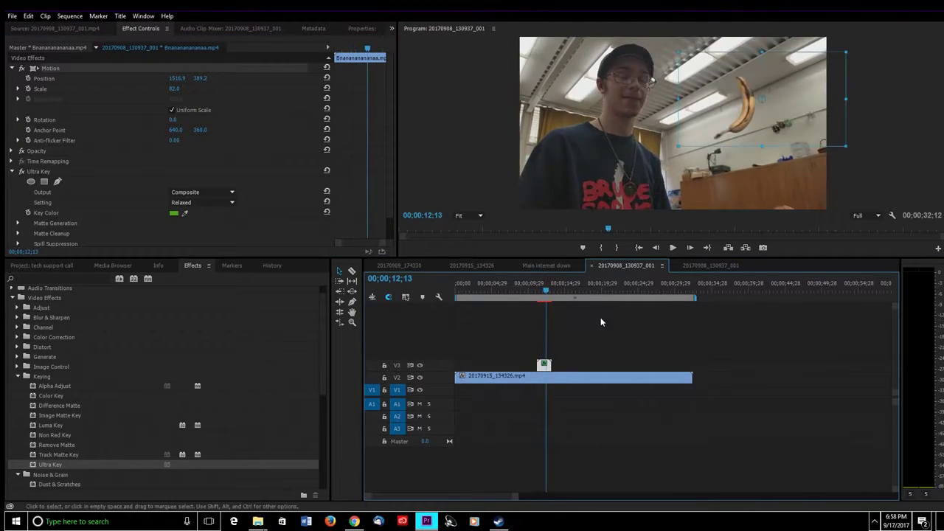
{"action": "left_click", "coordinate": [523, 293]}
{"action": "key", "text": "space"}
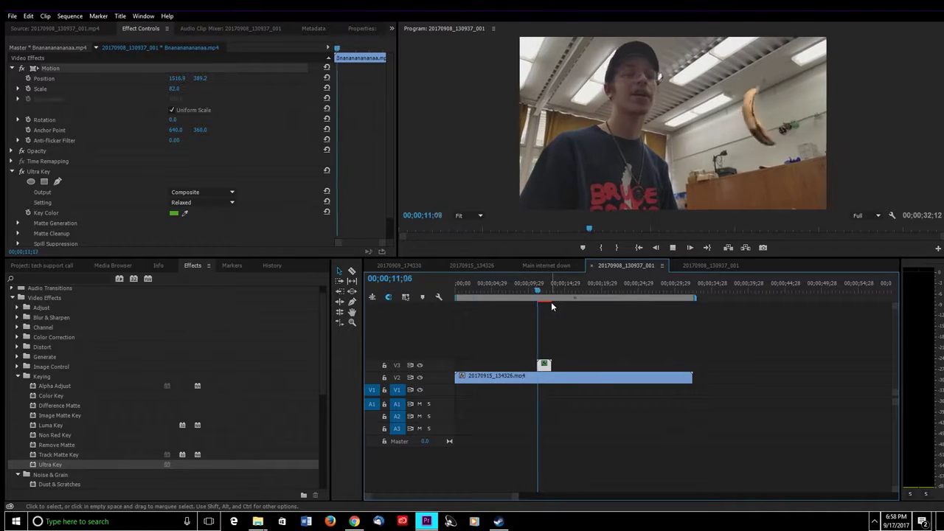
{"action": "key", "text": "space"}
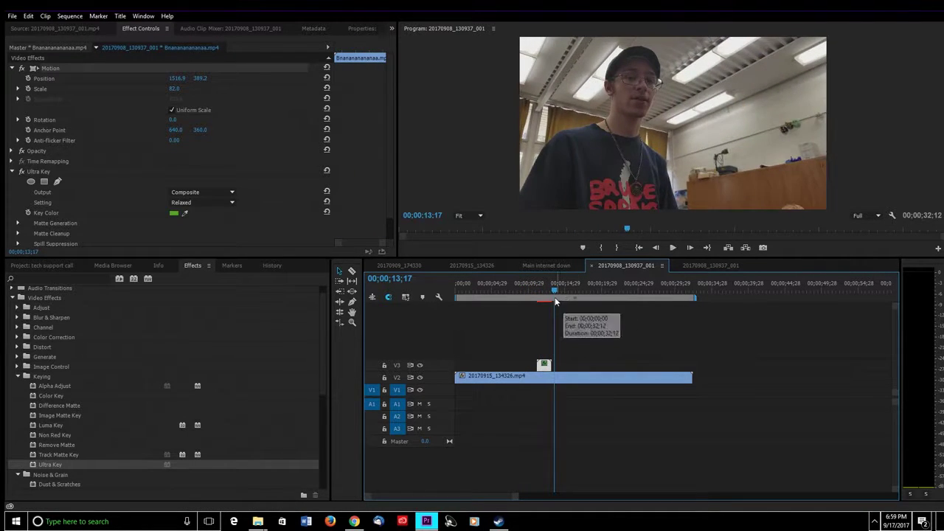
{"action": "left_click_drag", "start_coordinate": [555, 298], "coordinate": [551, 300]}
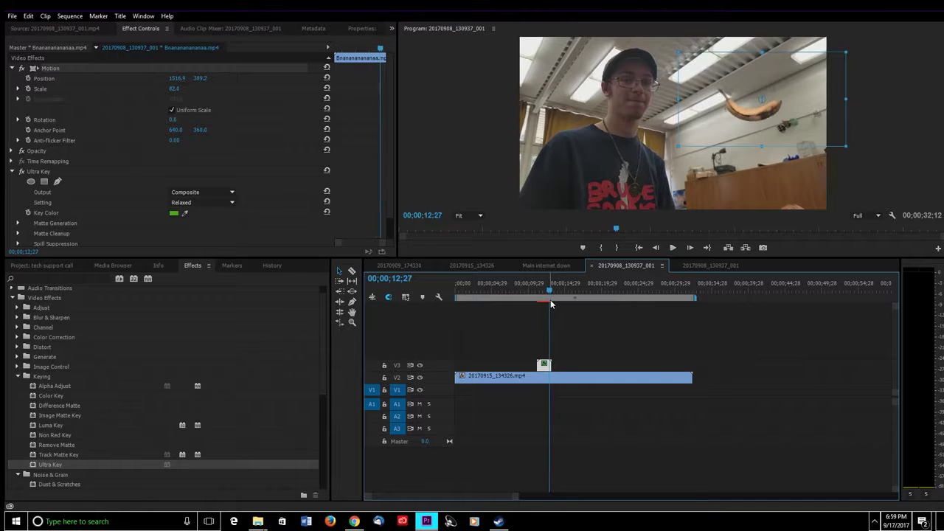
{"action": "key", "text": "Right"}
{"action": "key", "text": "Right"}
{"action": "key", "text": "Right"}
{"action": "key", "text": "Right"}
{"action": "key", "text": "Right"}
{"action": "key", "text": "Right"}
{"action": "key", "text": "Right"}
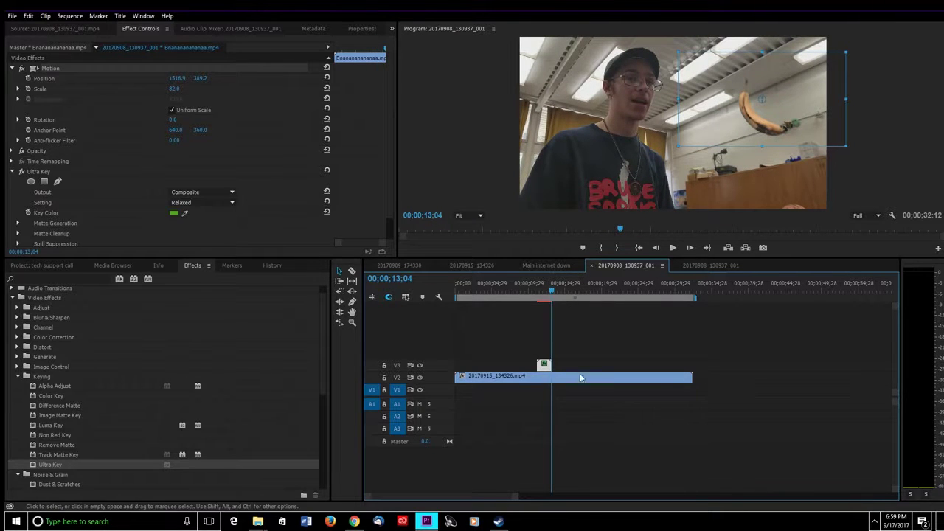
Move the footage and banana clips up one track to V3 and V4, and set the playhead to 00;00;09;09.
{"action": "left_click_drag", "start_coordinate": [605, 347], "coordinate": [537, 396]}
{"action": "left_click_drag", "start_coordinate": [547, 379], "coordinate": [546, 366]}
{"action": "left_click_drag", "start_coordinate": [543, 290], "coordinate": [523, 291]}
{"action": "left_click", "coordinate": [547, 326]}
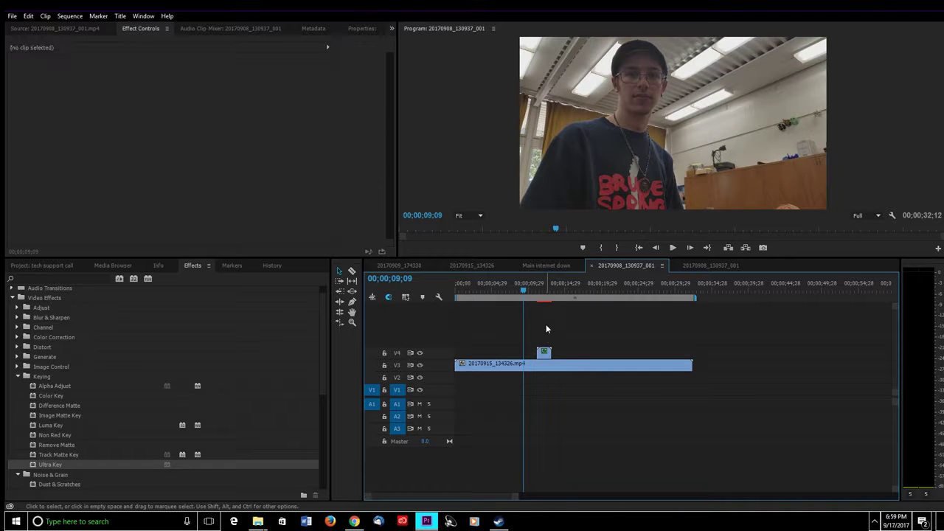
Paste four copies of the banana clip, line them up directly after the original on V4, and play back the loop.
{"action": "left_click", "coordinate": [545, 353]}
{"action": "key", "text": "ctrl+c"}
{"action": "key", "text": "ctrl+v"}
{"action": "key", "text": "ctrl+v"}
{"action": "key", "text": "ctrl+v"}
{"action": "key", "text": "ctrl+v"}
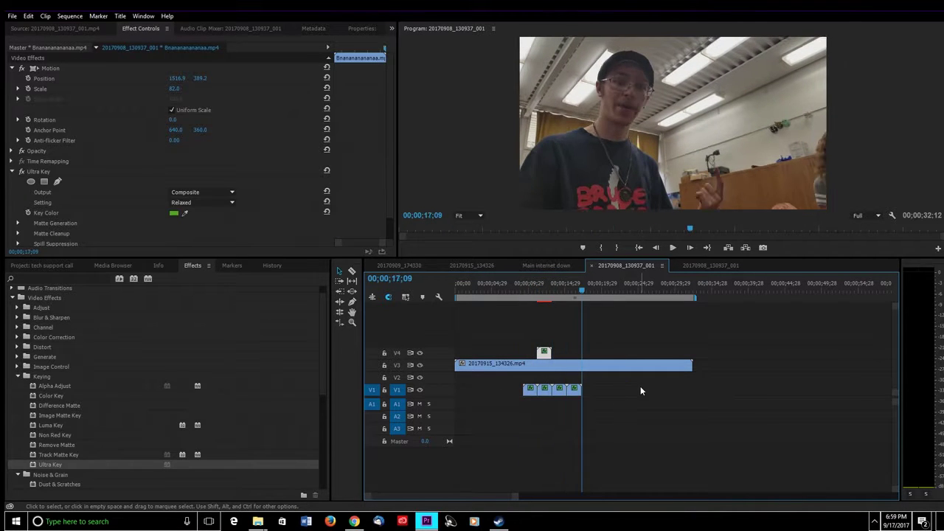
{"action": "left_click_drag", "start_coordinate": [524, 394], "coordinate": [574, 353]}
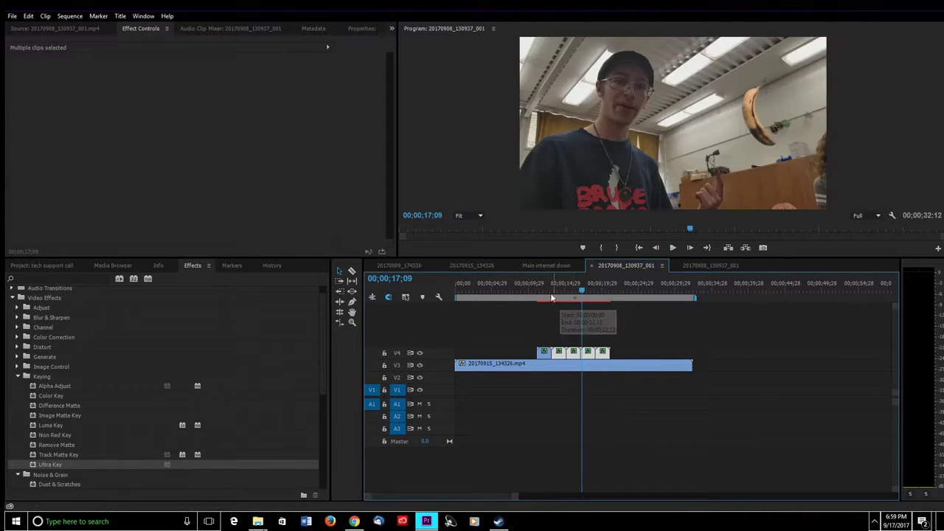
{"action": "left_click", "coordinate": [532, 292]}
{"action": "key", "text": "space"}
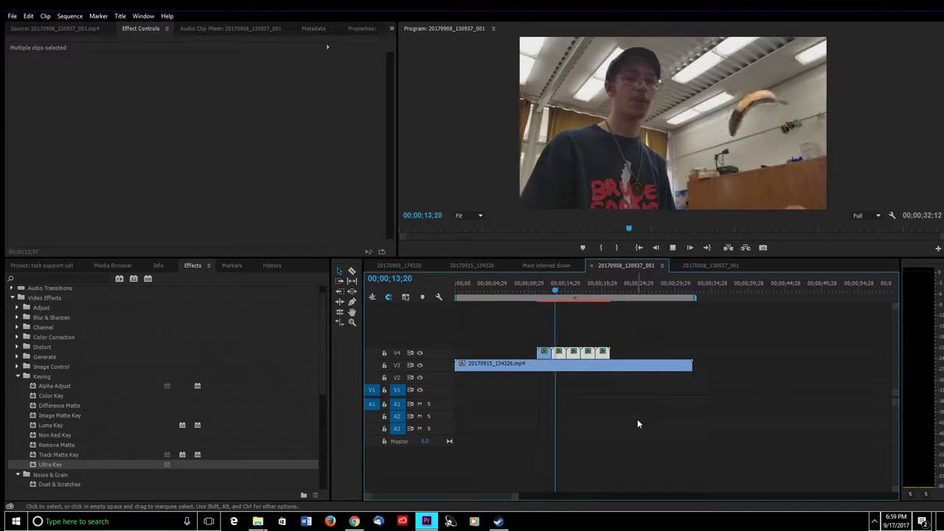